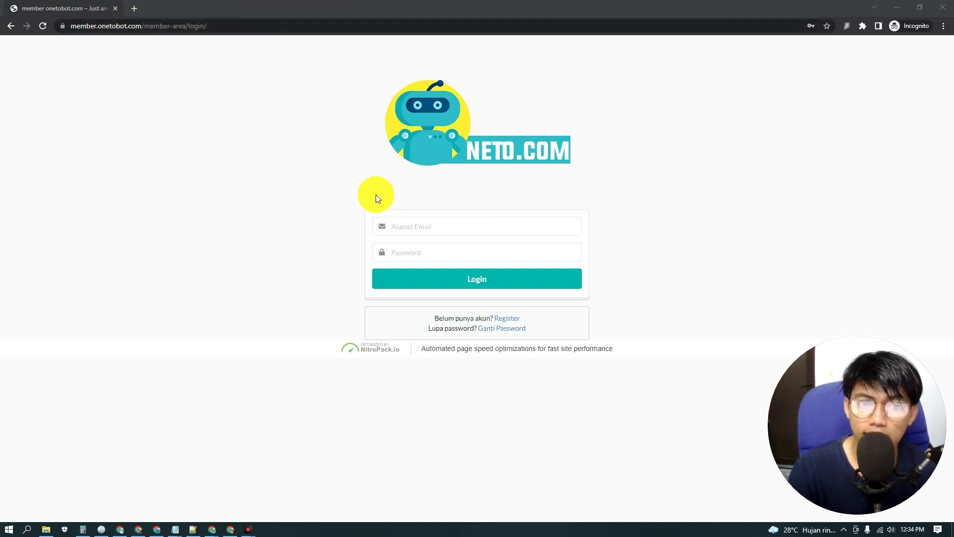
Step: Log in to the Onetobot Member Area with the account e-mail and password
left_click(437, 229)
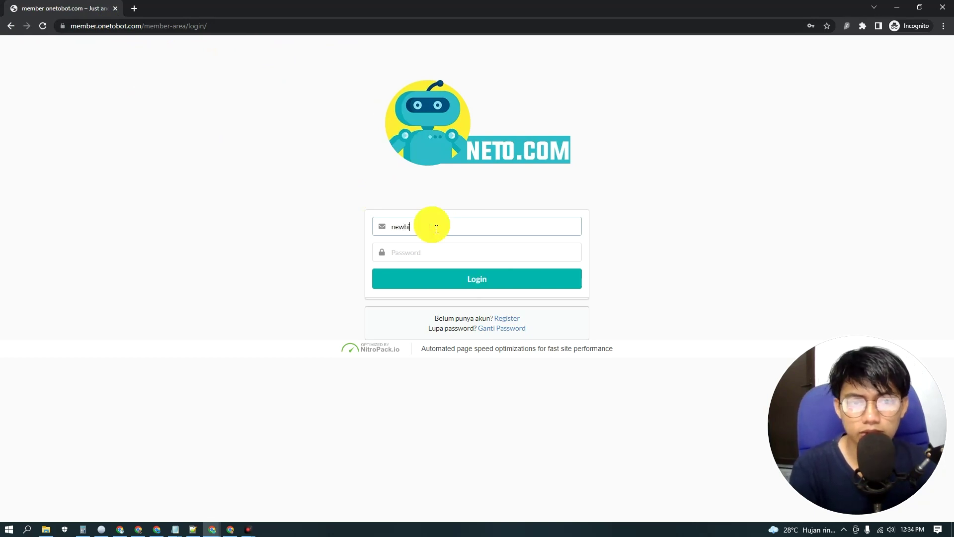
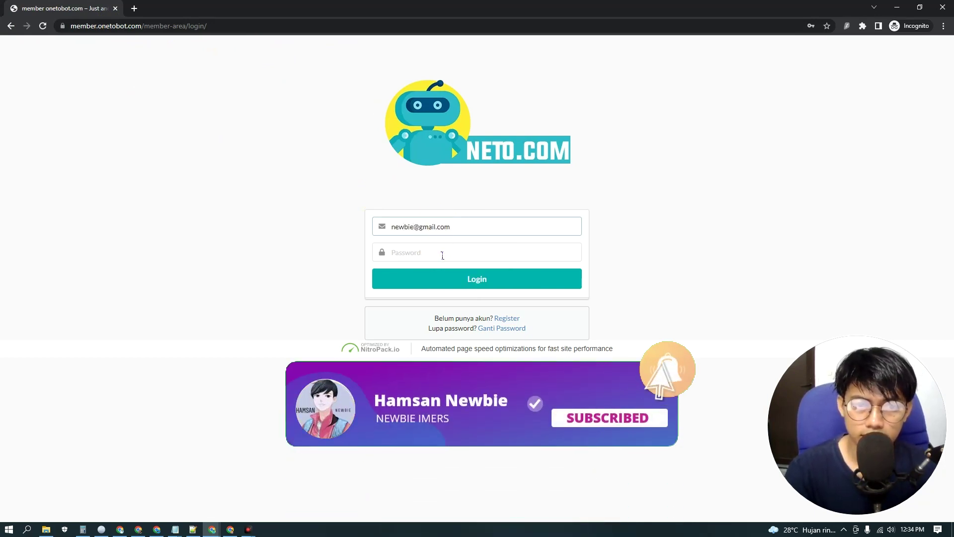
left_click(442, 255)
type("•••••")
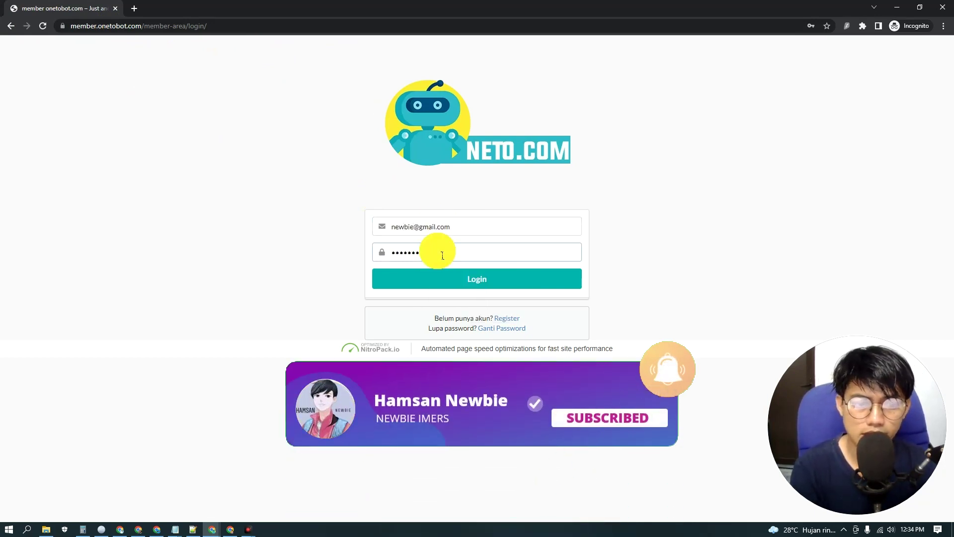
key("Return")
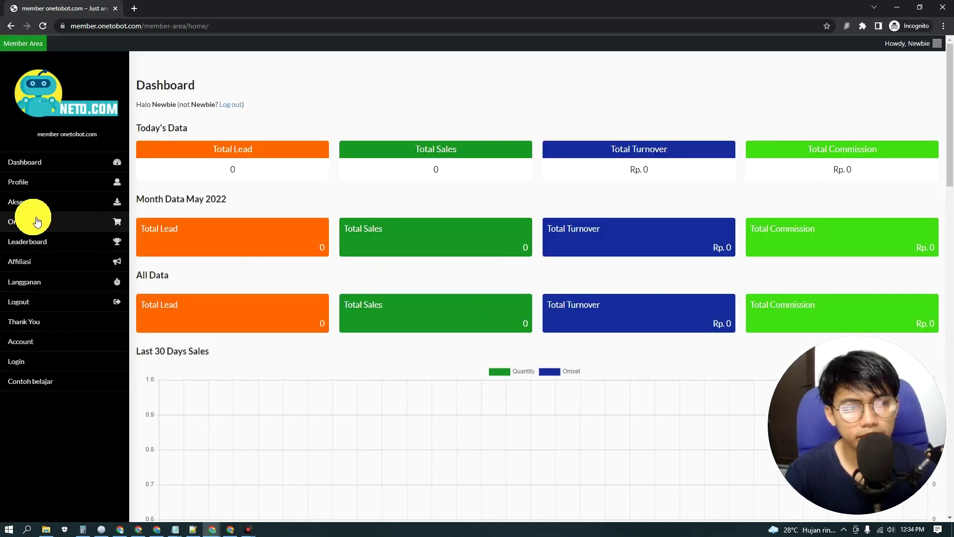
Step: Go to Akses and open the Akses Tools FB Marketplace Onetobot page
left_click(25, 202)
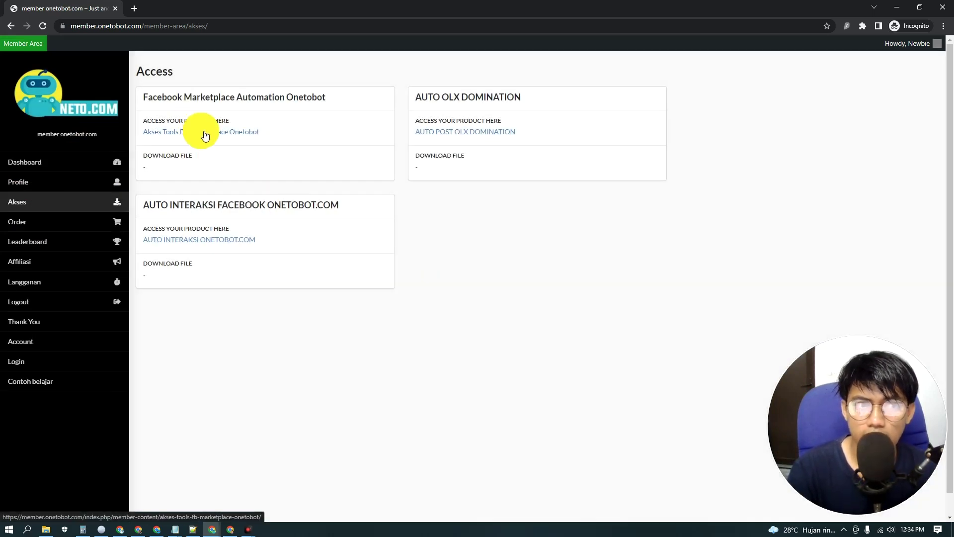
left_click(204, 135)
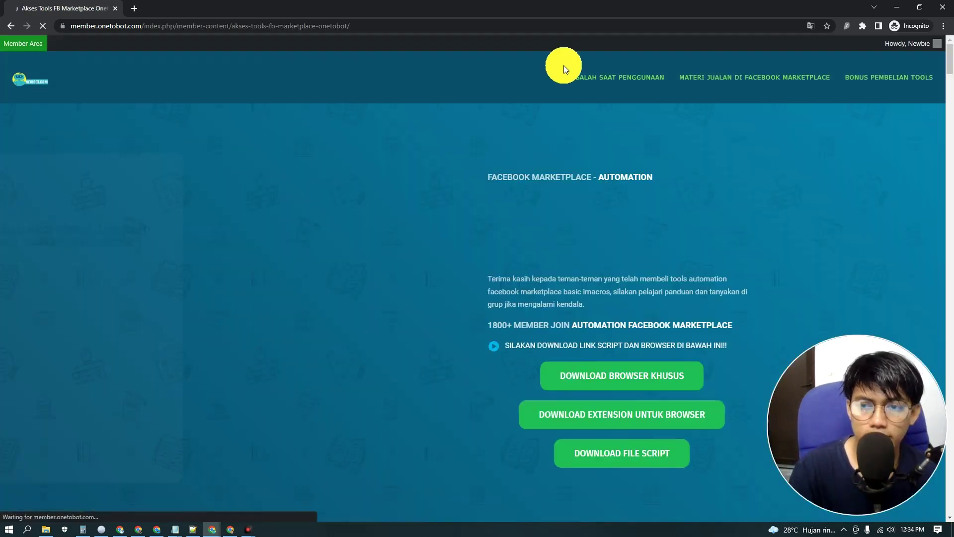
scroll(740, 151, "down", 3)
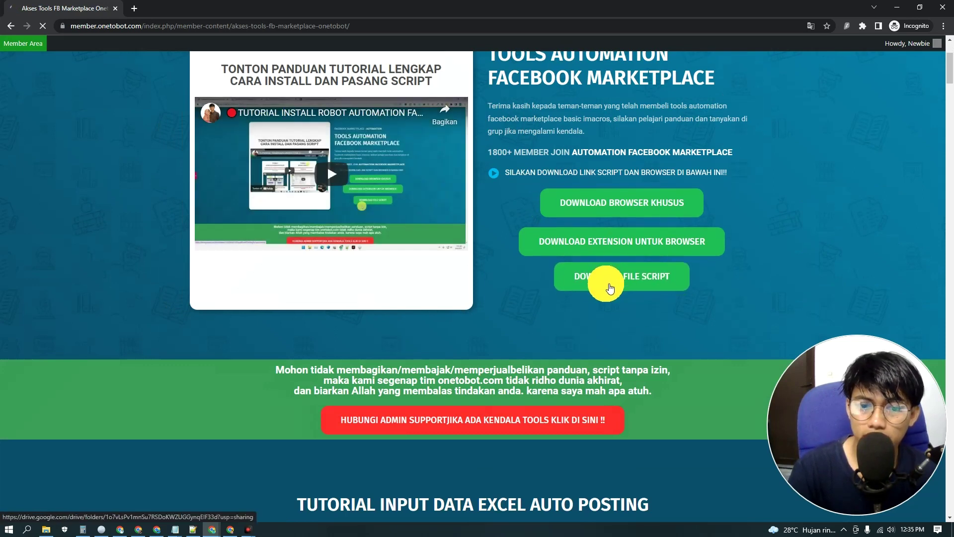
Step: Open the script Drive folder, enter 16.MEI 2022, and download it all as a zip
left_click(610, 282)
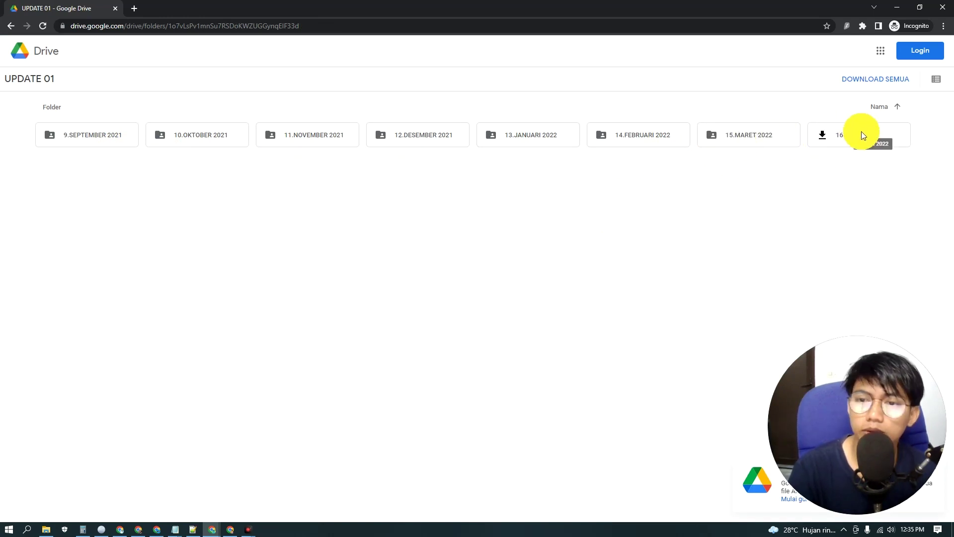
double_click(863, 137)
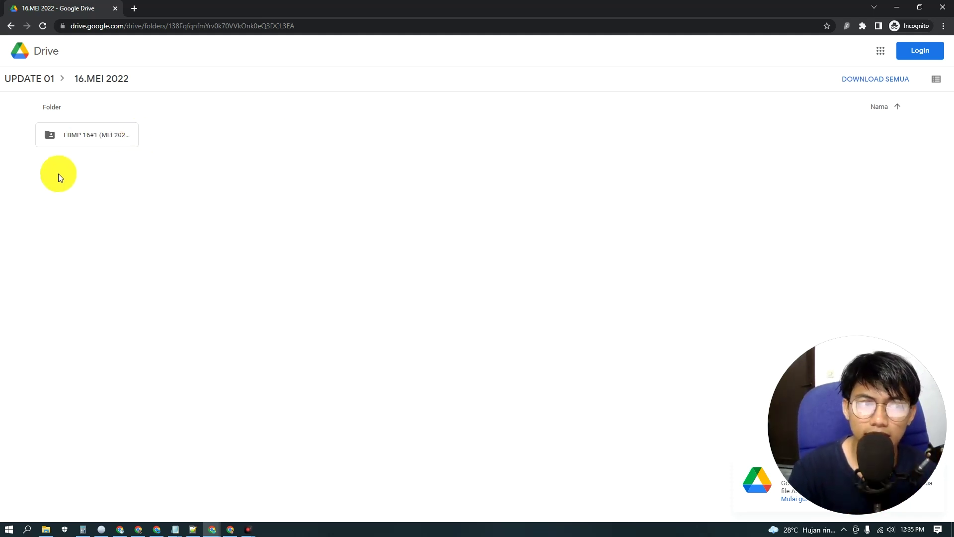
left_click(545, 179)
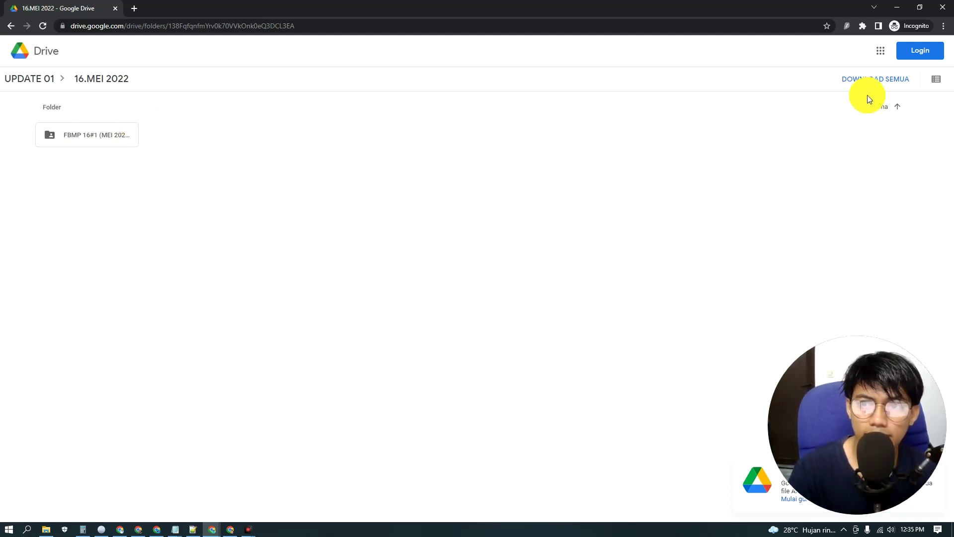
left_click(864, 79)
left_click_drag(884, 372, 112, 397)
left_click(530, 477)
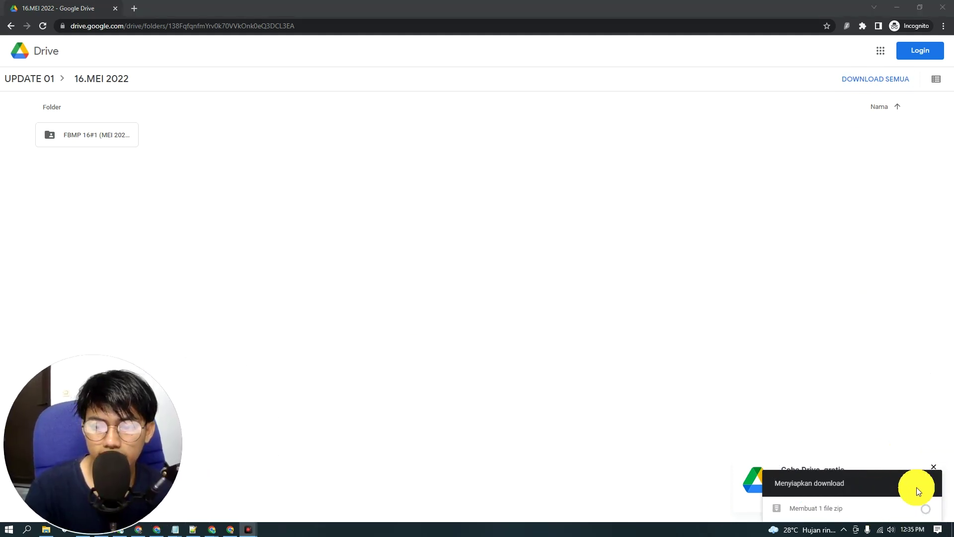
left_click_drag(94, 476, 104, 453)
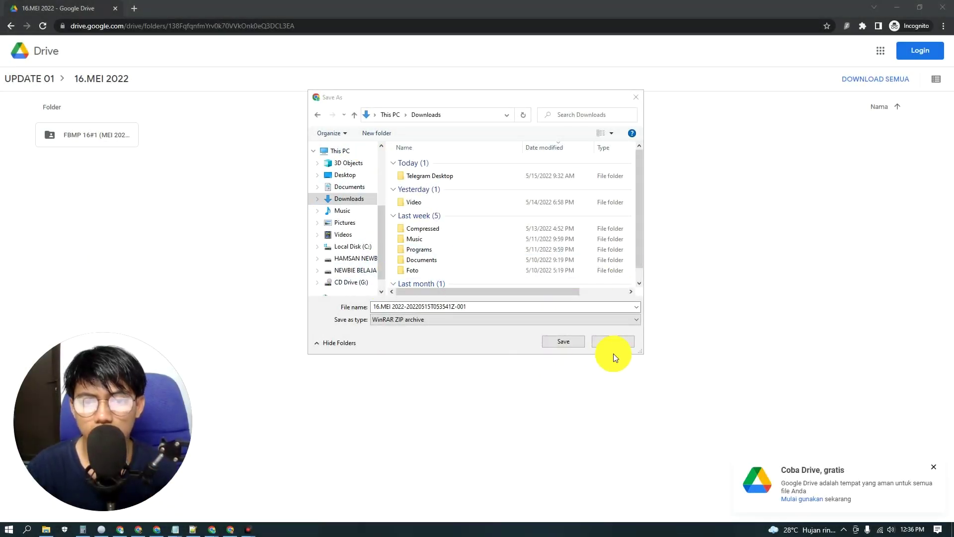
Step: Save the zip to Downloads and show it in its folder
left_click(563, 341)
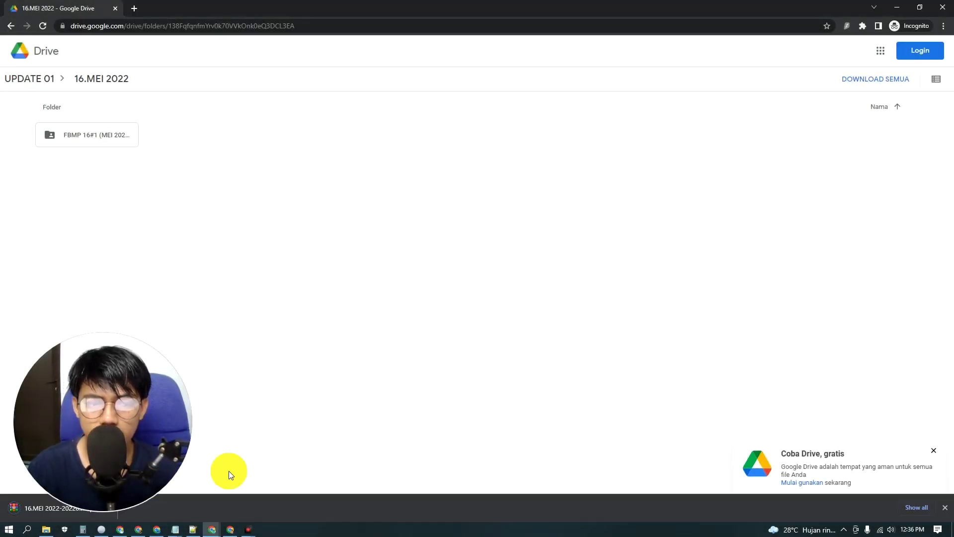
right_click(48, 508)
left_click(74, 487)
left_click_drag(92, 436, 851, 444)
left_click_drag(649, 128, 617, 112)
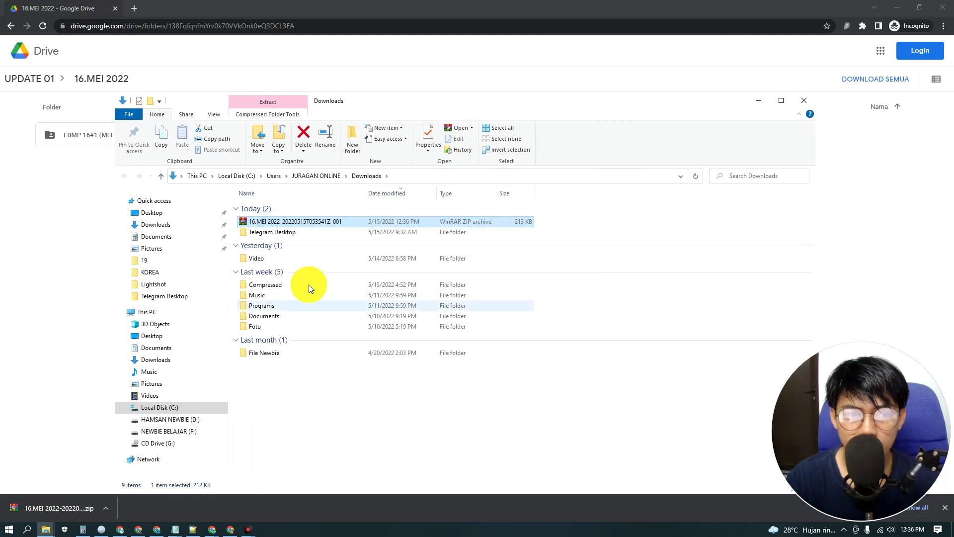
Step: Extract the zip into Downloads and open the FBMP 16#1 (MEI 2022) folder
right_click(276, 224)
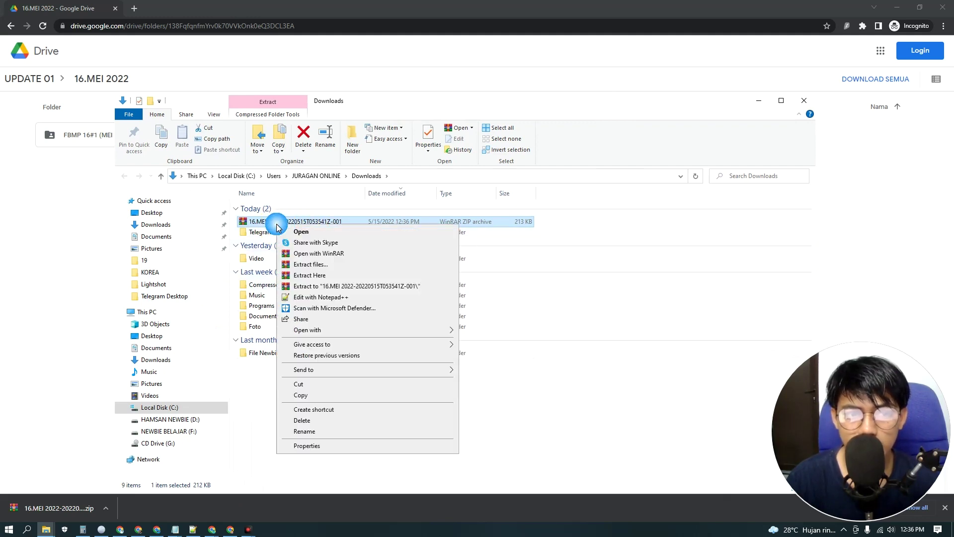
left_click(299, 264)
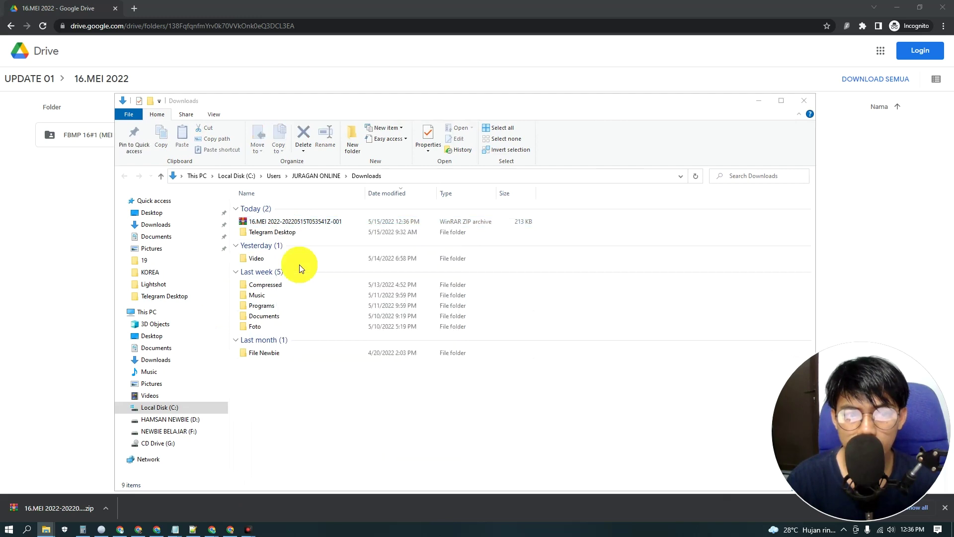
left_click(511, 376)
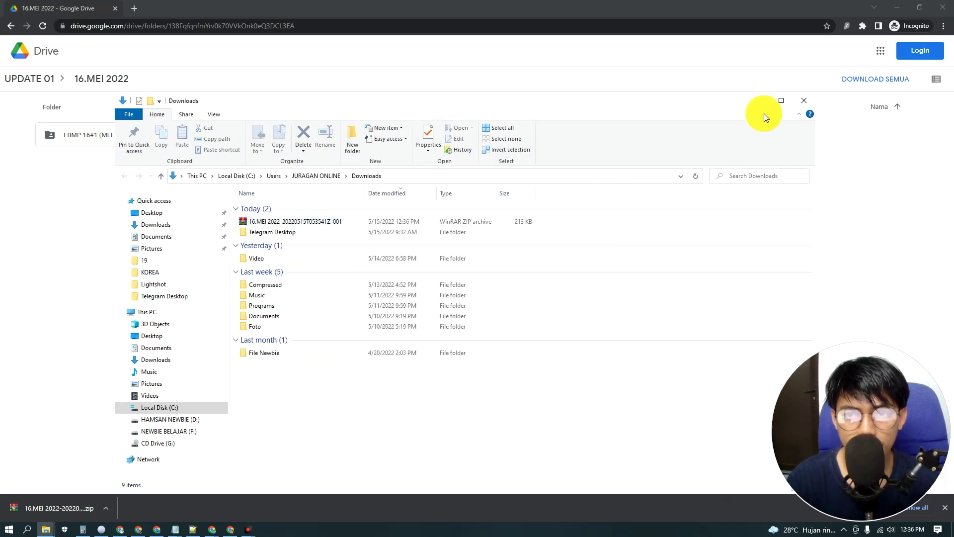
double_click(270, 233)
double_click(254, 208)
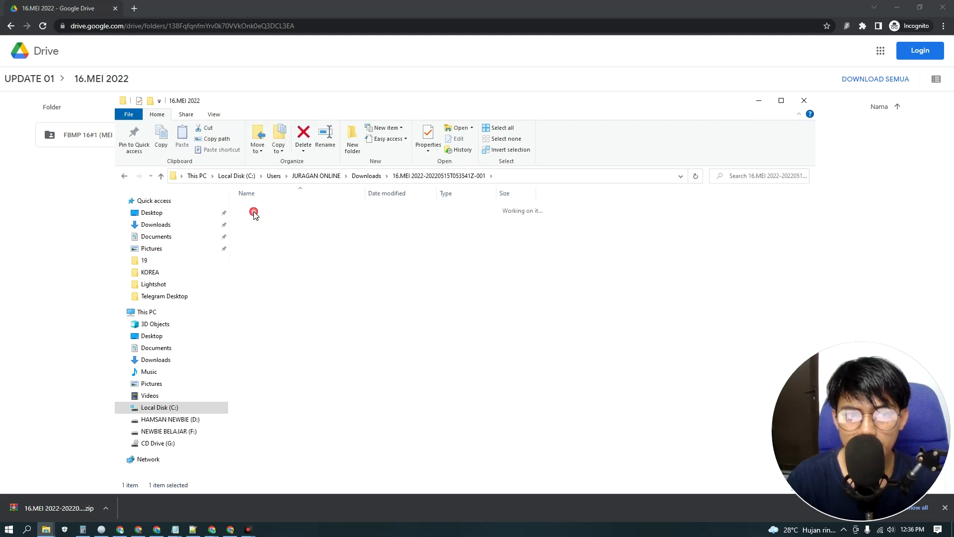
double_click(256, 208)
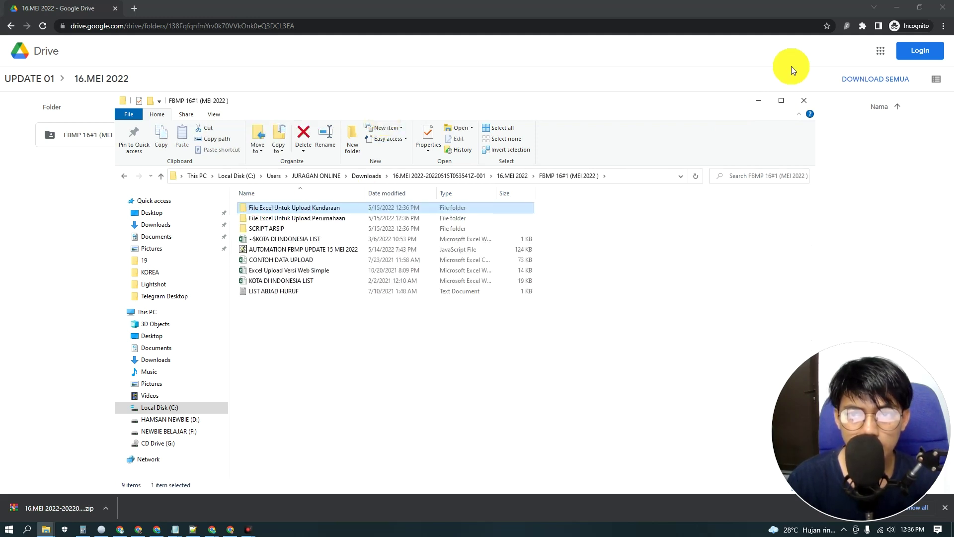
left_click(787, 100)
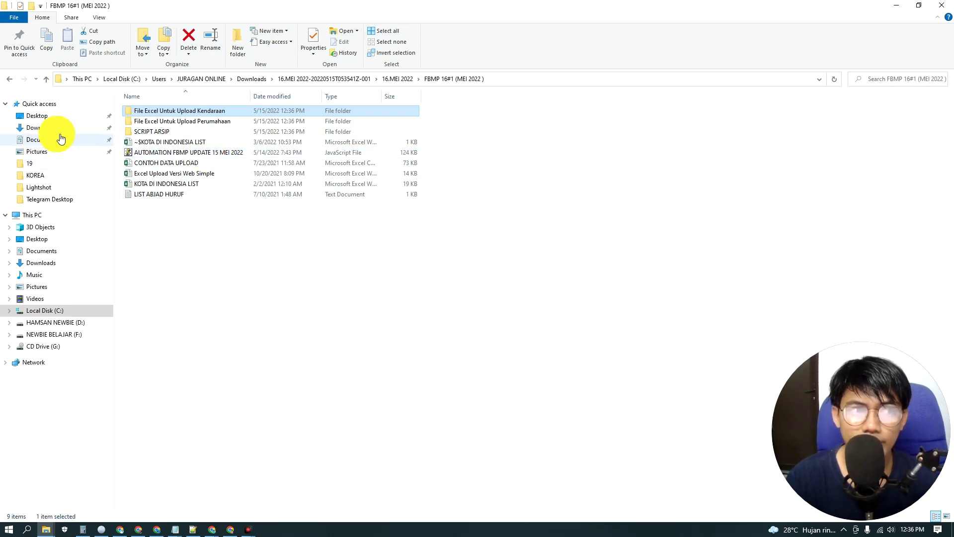
mouse_move(818, 387)
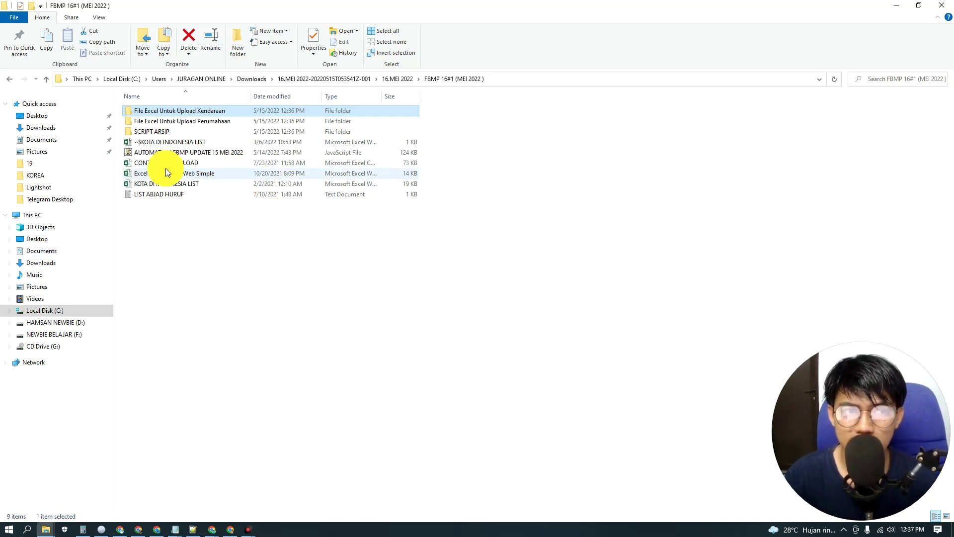
Step: Copy AUTOMATION FBMP UPDATE 15 MEI 2022 and paste it into the iMacros Macros folder
right_click(169, 151)
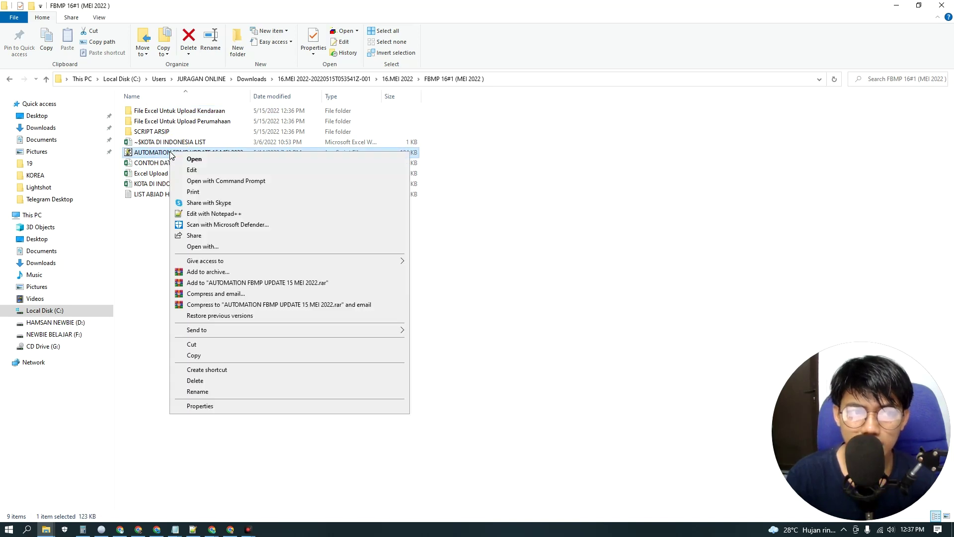
left_click(194, 355)
key("alt+Tab")
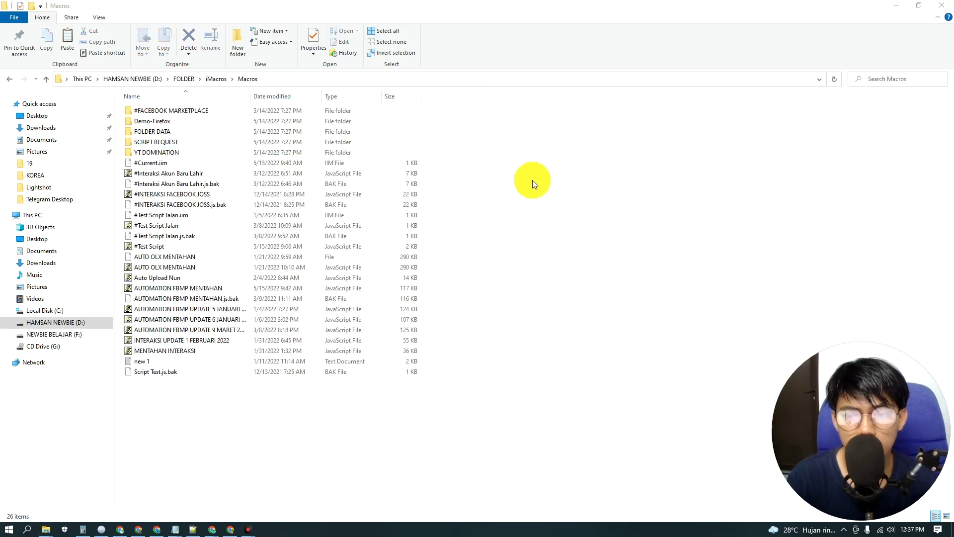
right_click(533, 180)
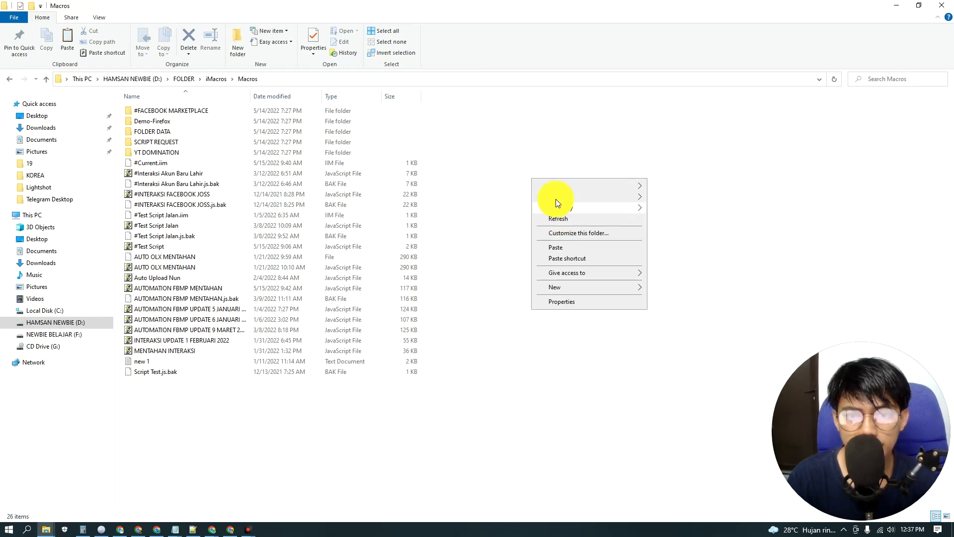
left_click(556, 246)
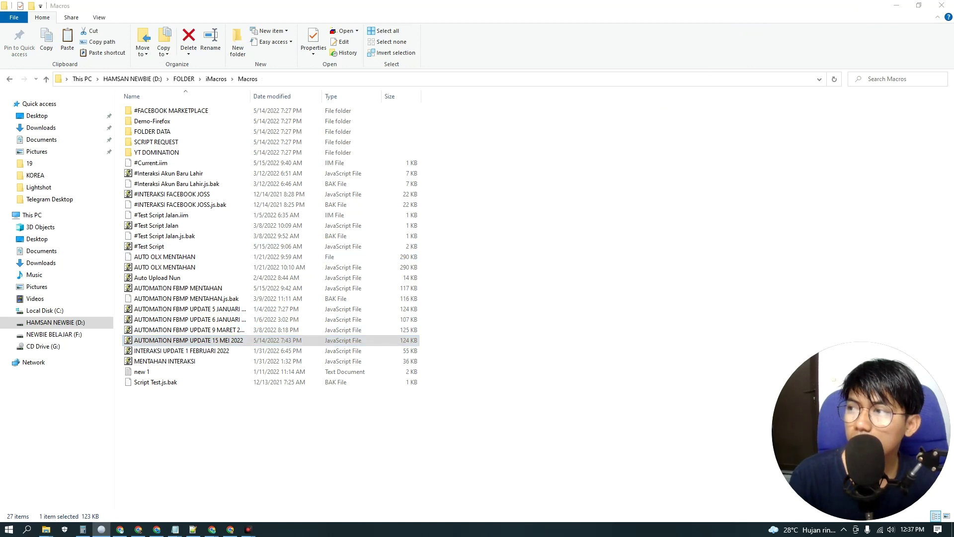
key("alt+Tab")
Step: Maximize Pale Moon, reload and widen the iMacros panel, and select AUTOMATION FBMP UPDATE 15 MEI 2022.js
key("super+Up")
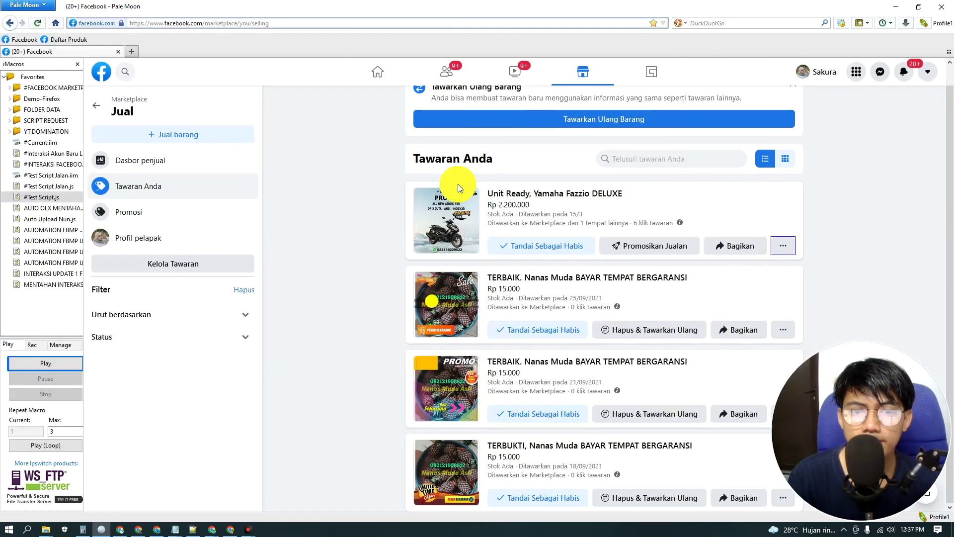
left_click(807, 181)
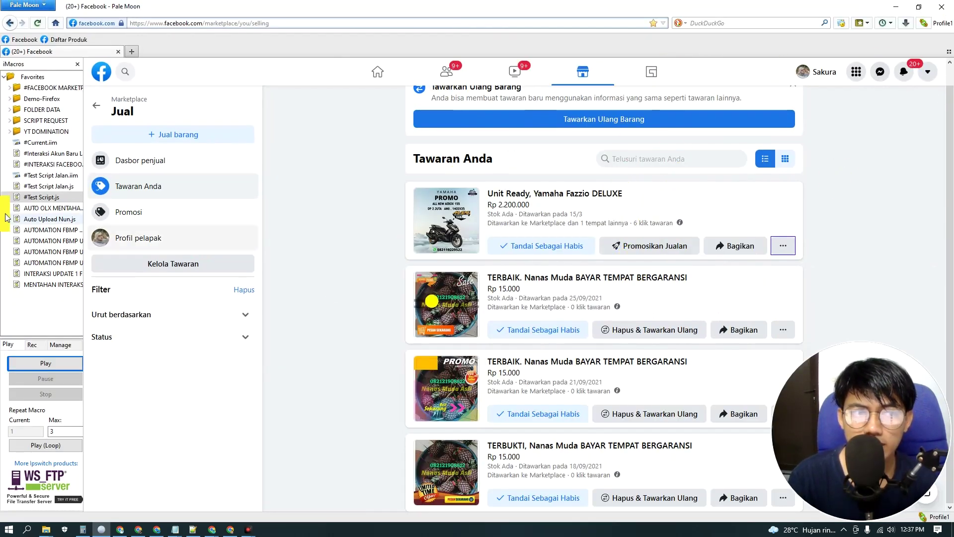
left_click(843, 26)
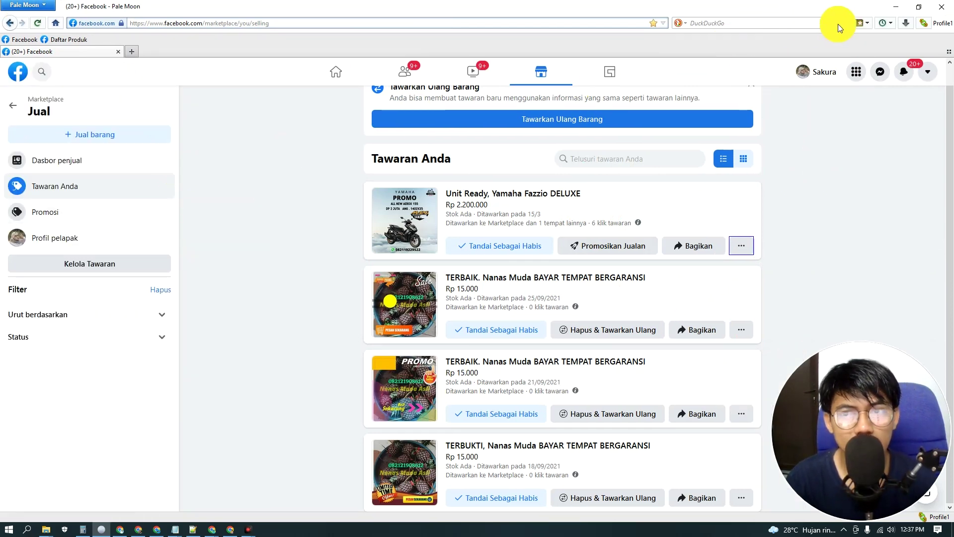
left_click(838, 26)
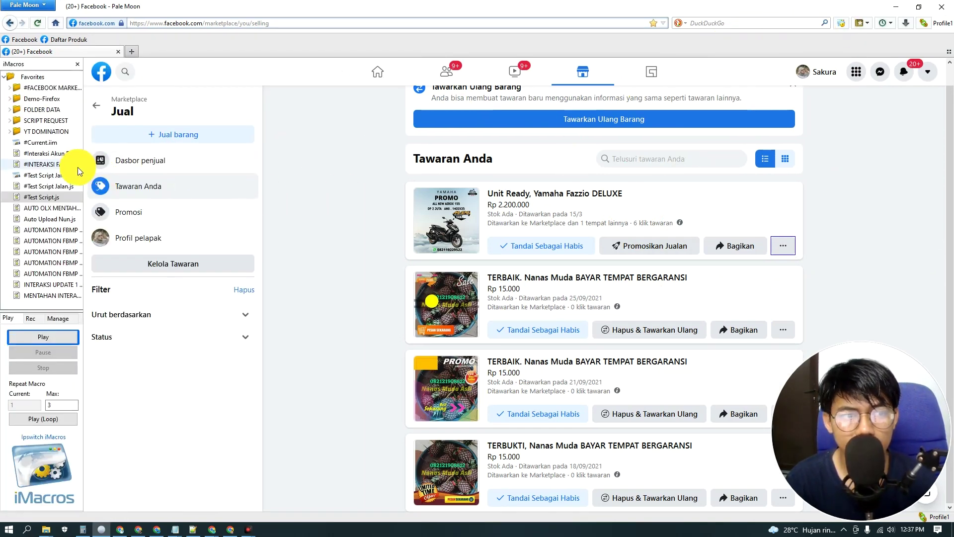
left_click_drag(84, 174, 184, 175)
left_click(134, 271)
left_click(106, 240)
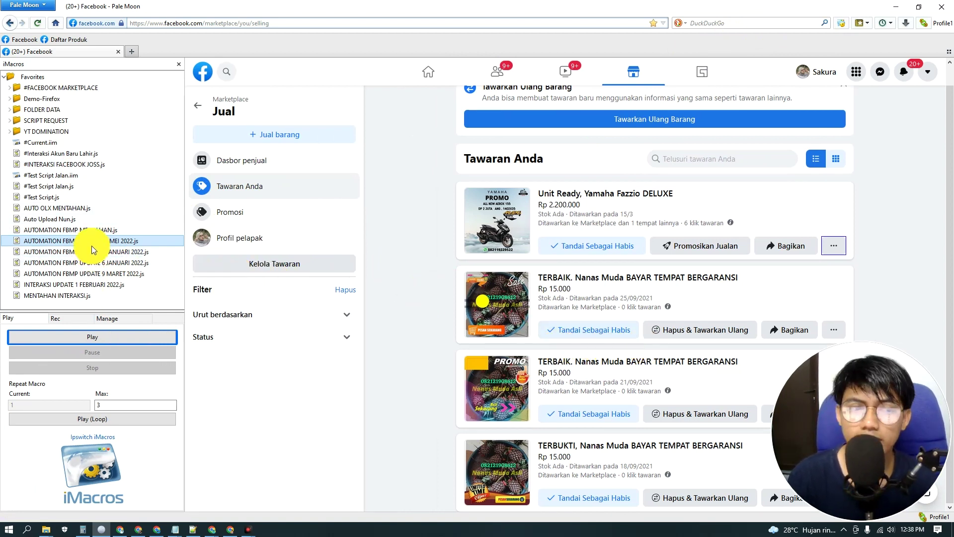
Step: Play the script and confirm menu option 8
left_click(108, 336)
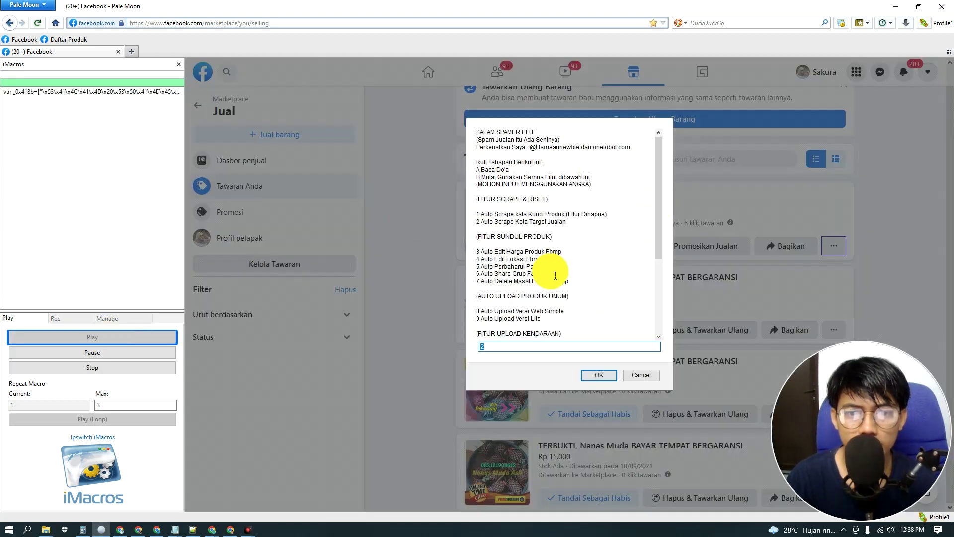
scroll(550, 263, "down", 4)
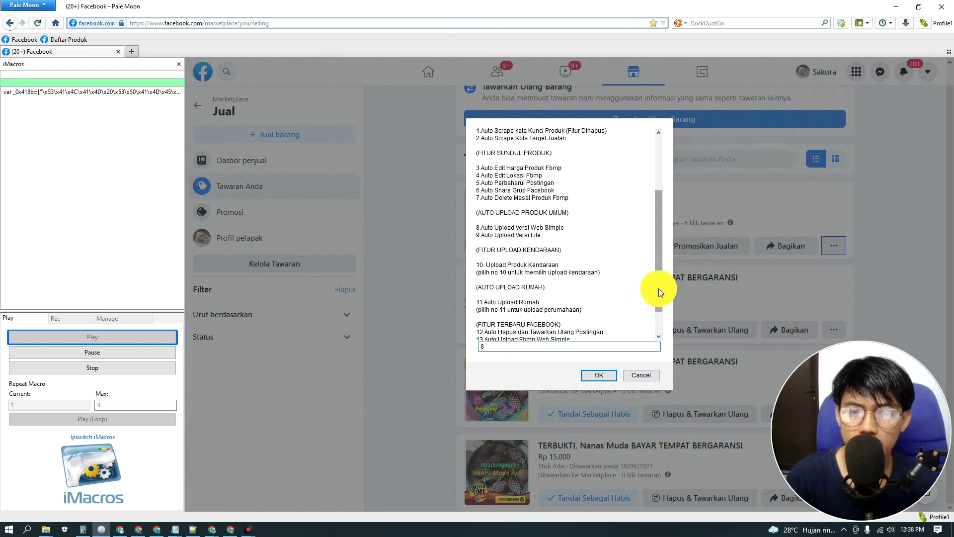
scroll(613, 262, "down", 2)
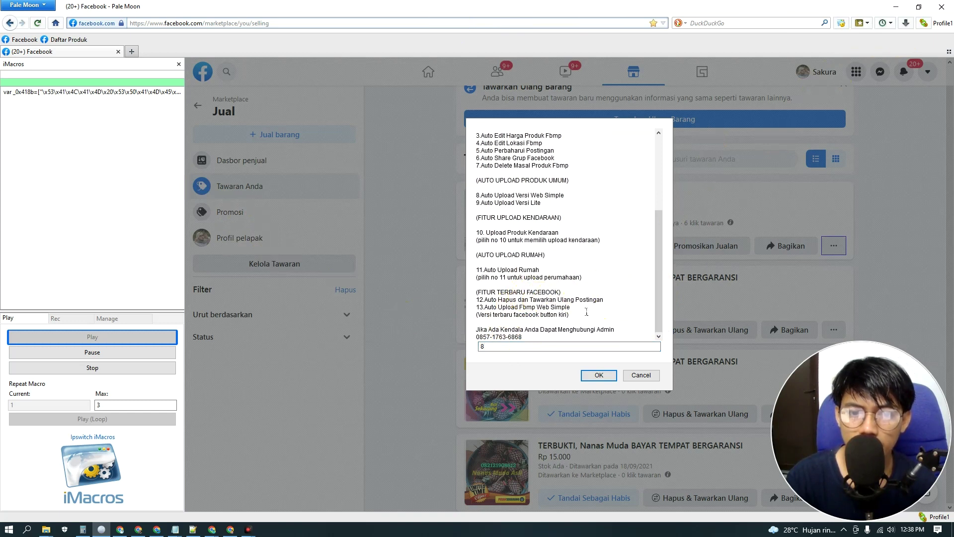
left_click_drag(476, 305, 618, 323)
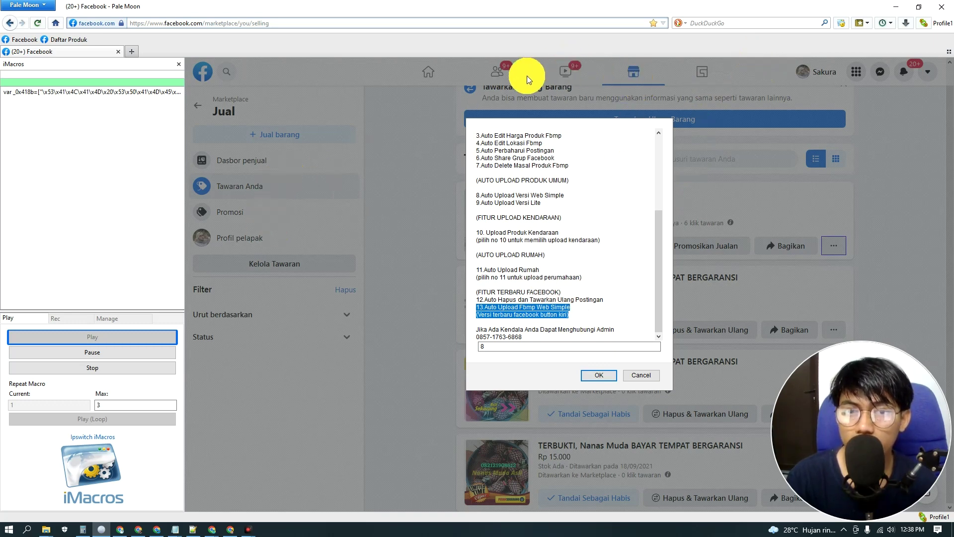
left_click(600, 375)
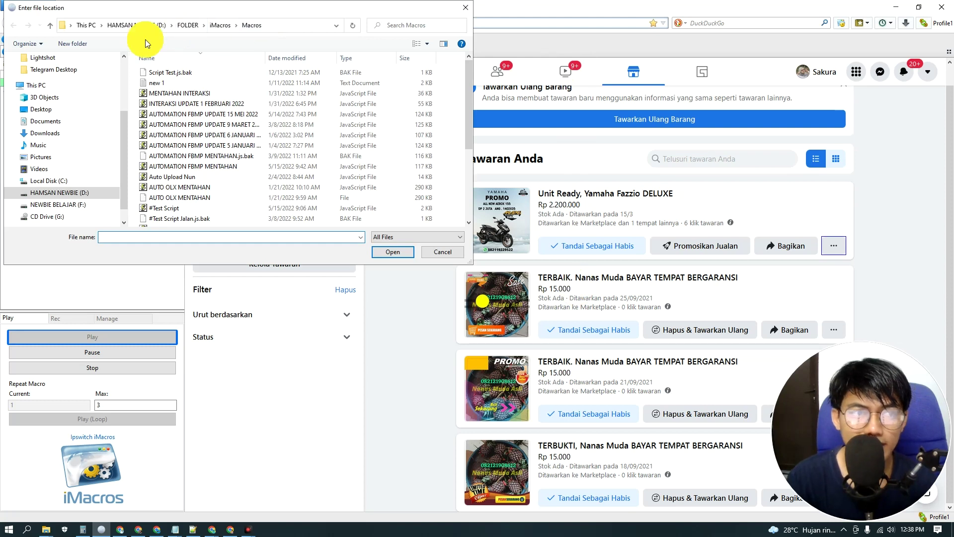
scroll(40, 85, "up", 3)
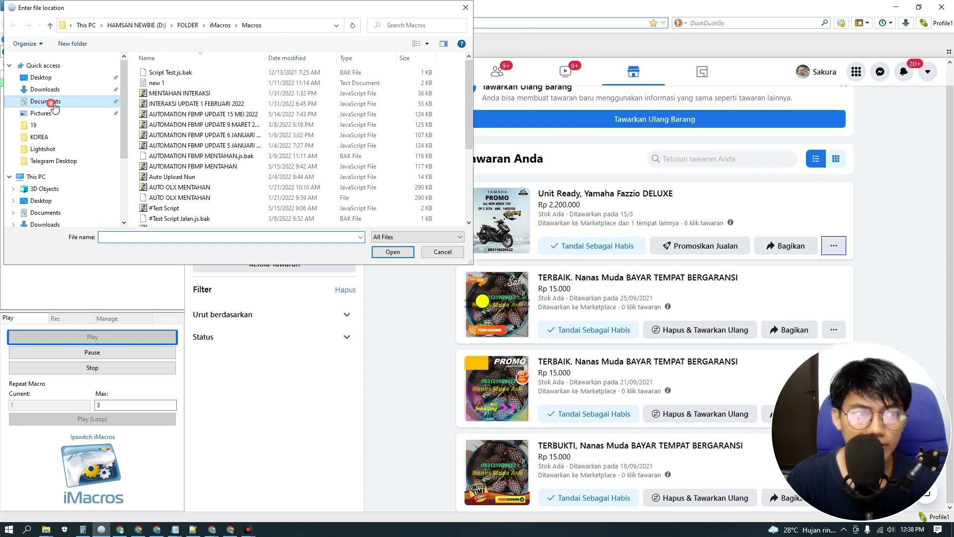
Step: Load the Jawa Tengah Upload spreadsheet from Documents\iMacros\Datasources
left_click(52, 101)
double_click(166, 106)
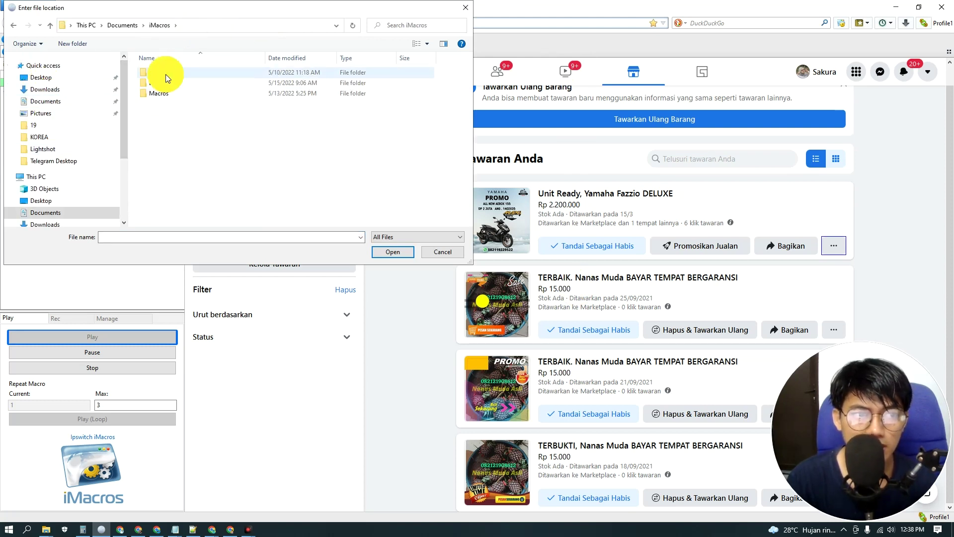
double_click(166, 73)
left_click(169, 104)
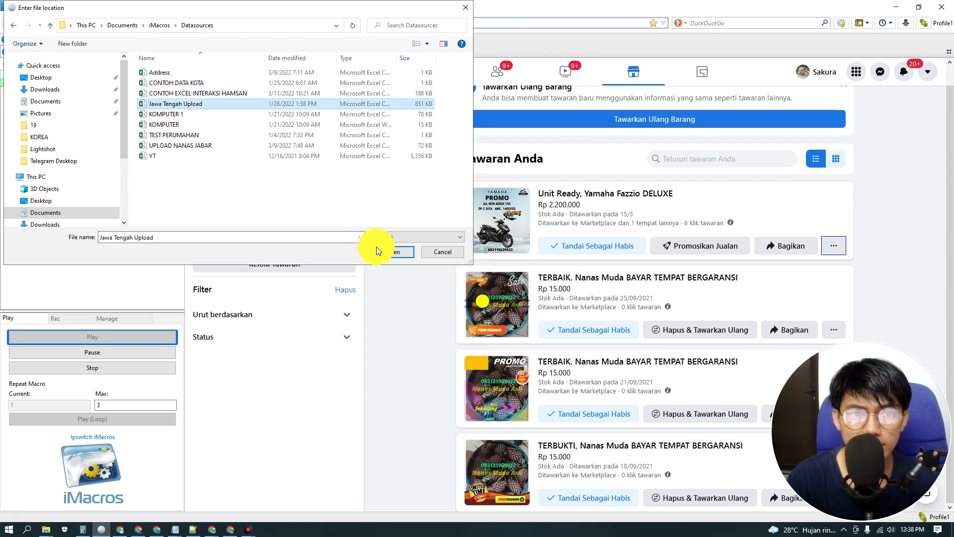
left_click(391, 252)
Step: Run rows 2 to 12 with 100-second gap, 10-second photo upload, condition new
type("2")
left_click(583, 251)
type("12")
left_click(564, 248)
left_click(547, 264)
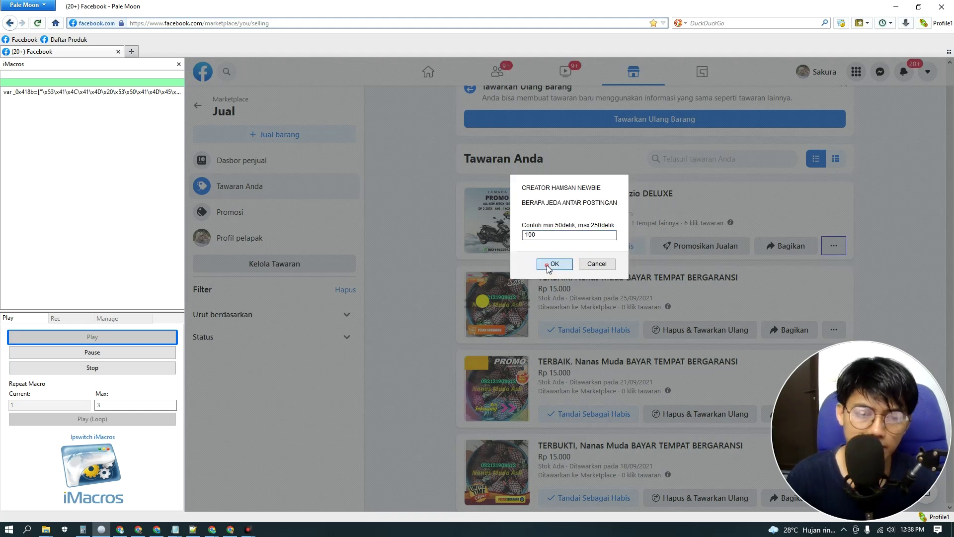
left_click(555, 261)
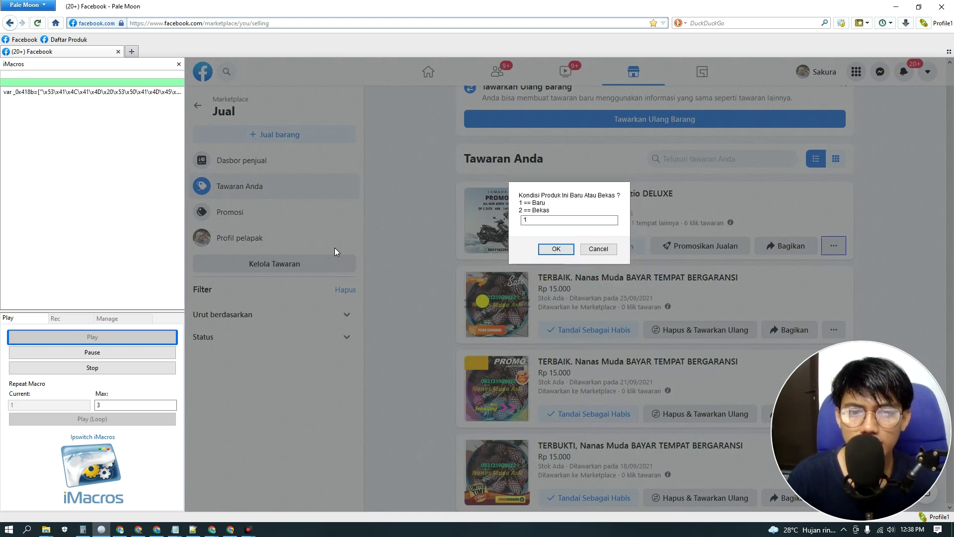
left_click(547, 252)
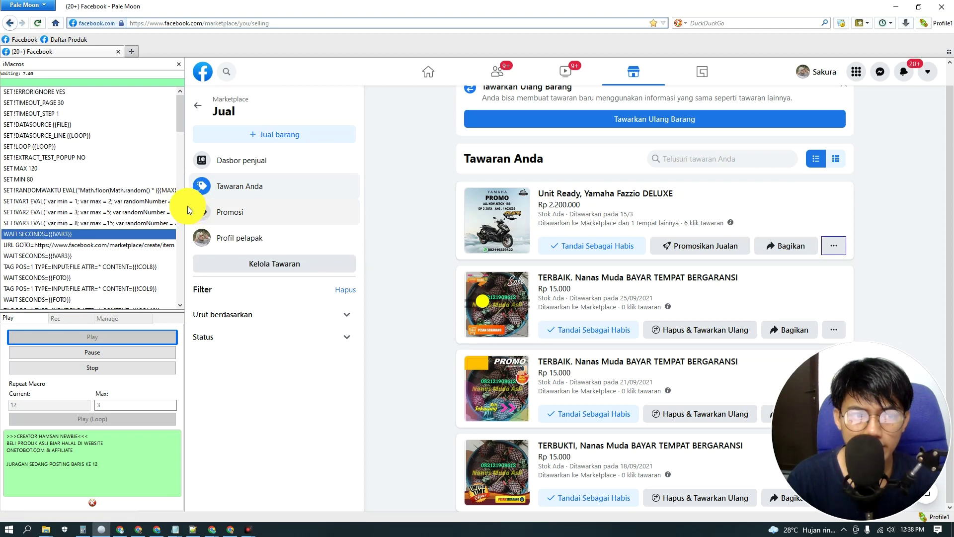
Step: Narrow the iMacros panel while the macro fills the TERJAMIN Nanas Muda listing at Rp 15.000
left_click_drag(120, 205, 84, 206)
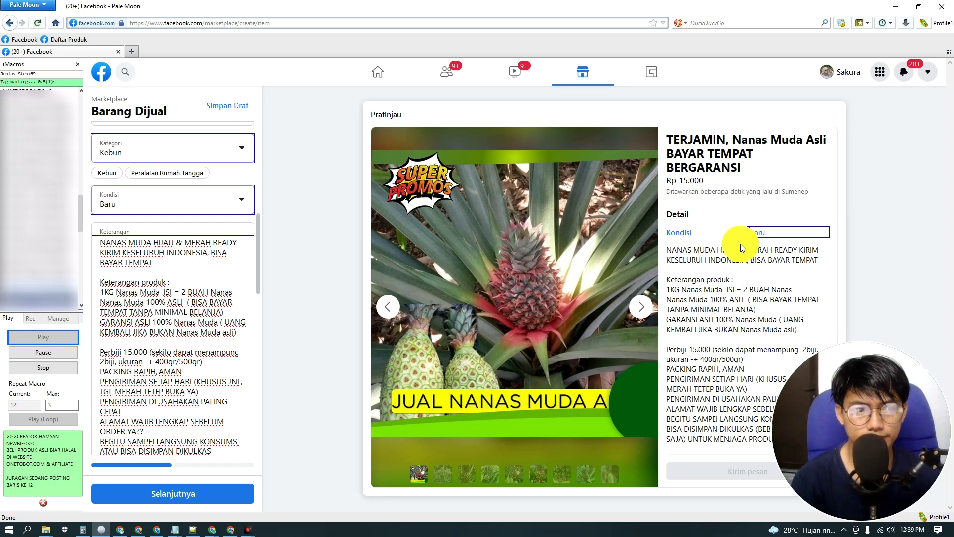
scroll(136, 266, "down", 10)
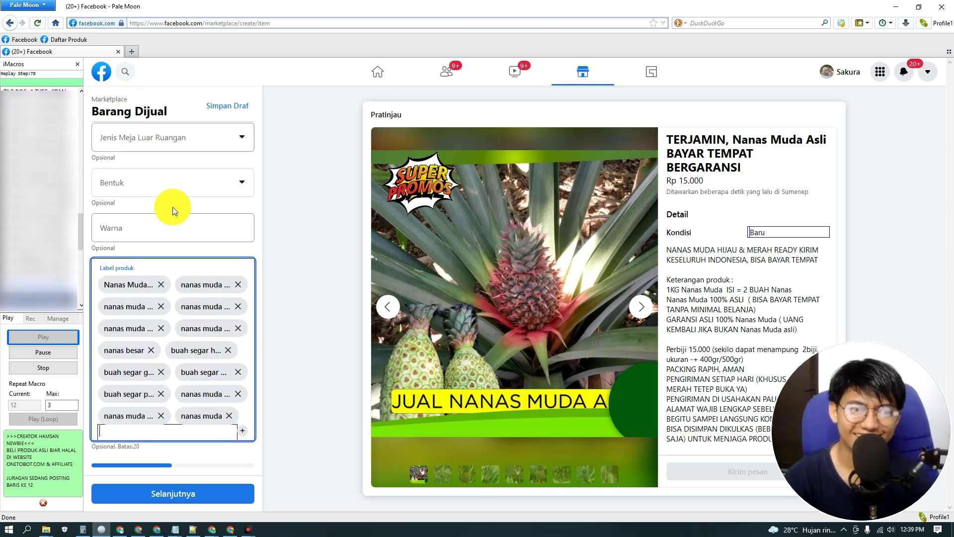
scroll(141, 347, "down", 4)
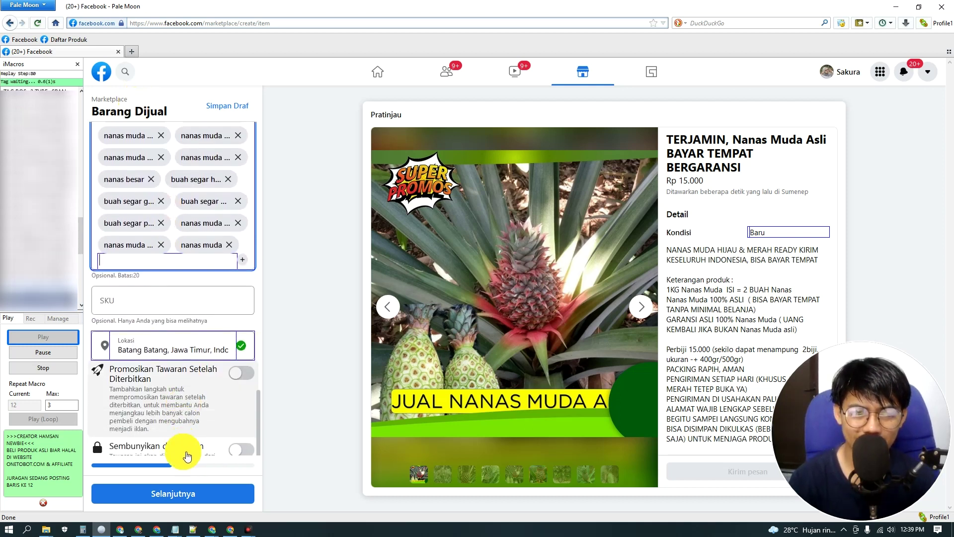